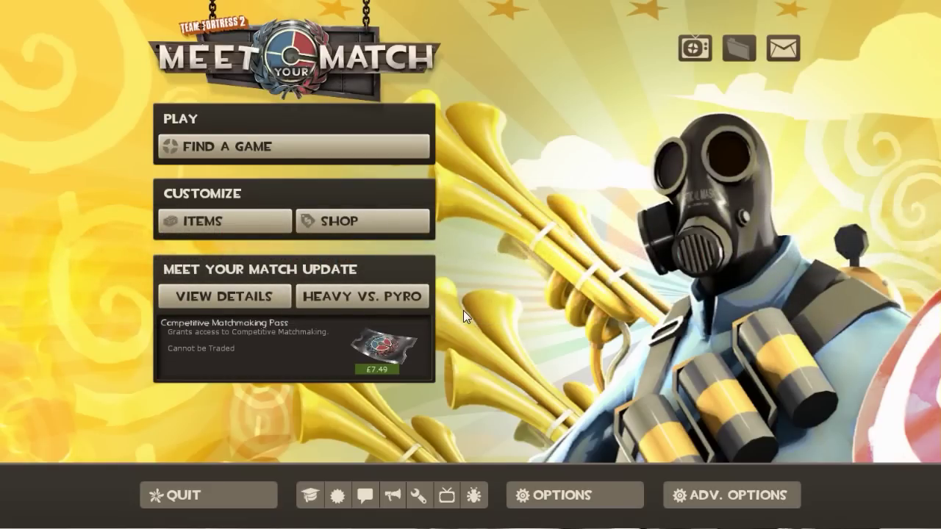
Open the Team Fortress 2 backpack and view pages 2, 38 and 37
{"action": "left_click", "coordinate": [269, 221]}
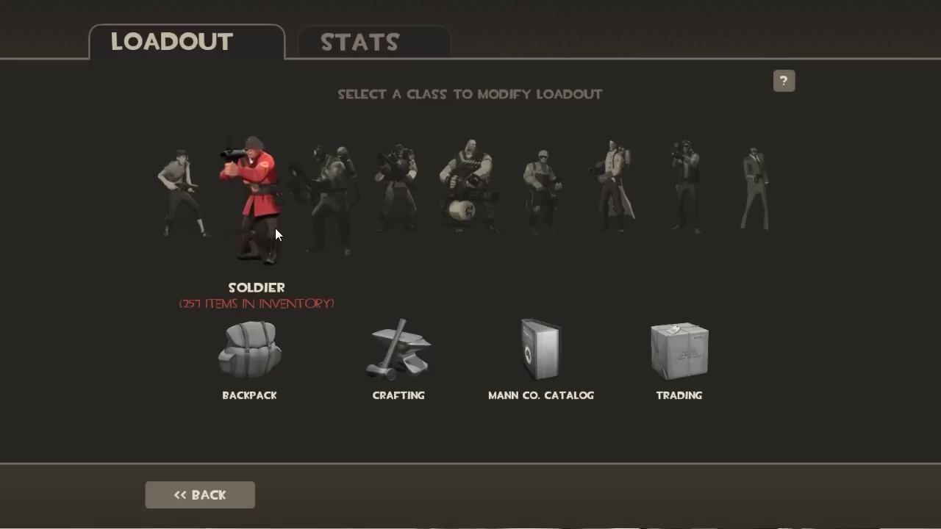
{"action": "left_click", "coordinate": [249, 351]}
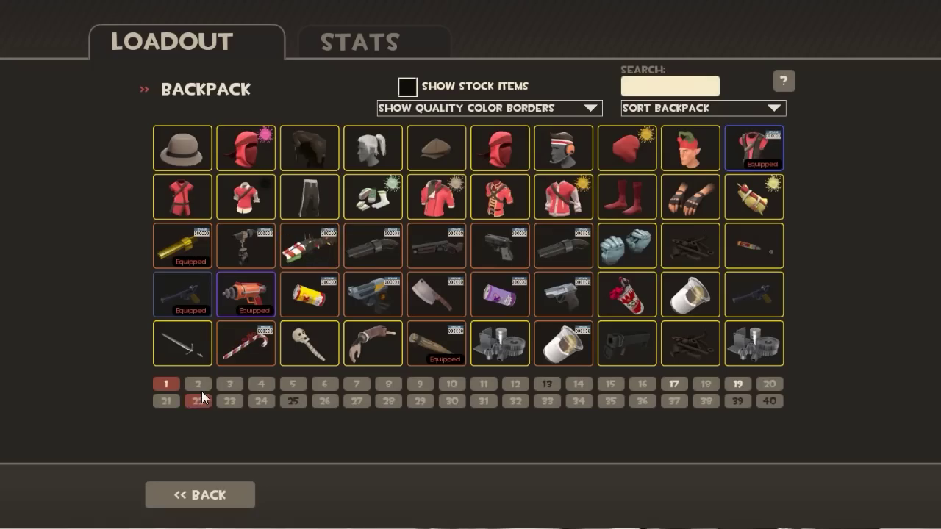
{"action": "left_click", "coordinate": [197, 384]}
{"action": "left_click", "coordinate": [707, 400]}
{"action": "left_click", "coordinate": [676, 401]}
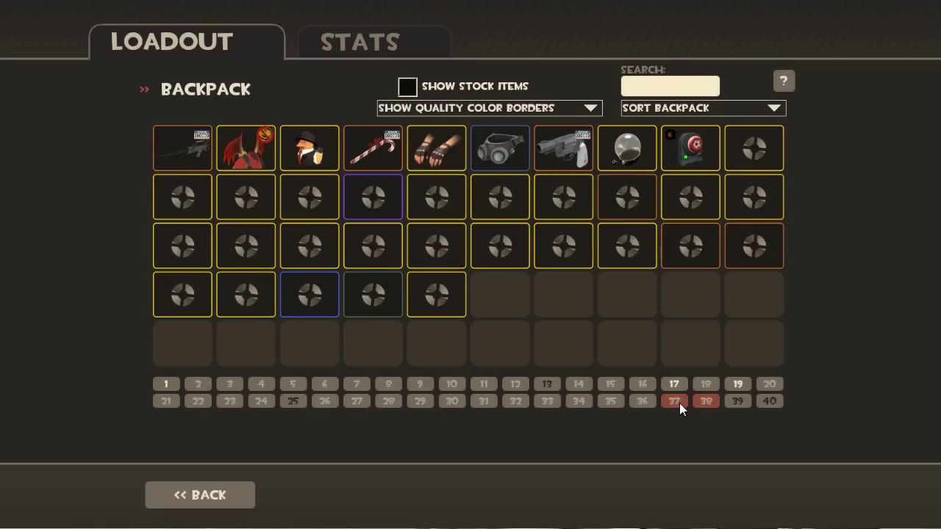
Return to backpack pages 1 and 2, then back out to the main menu
{"action": "left_click", "coordinate": [164, 383]}
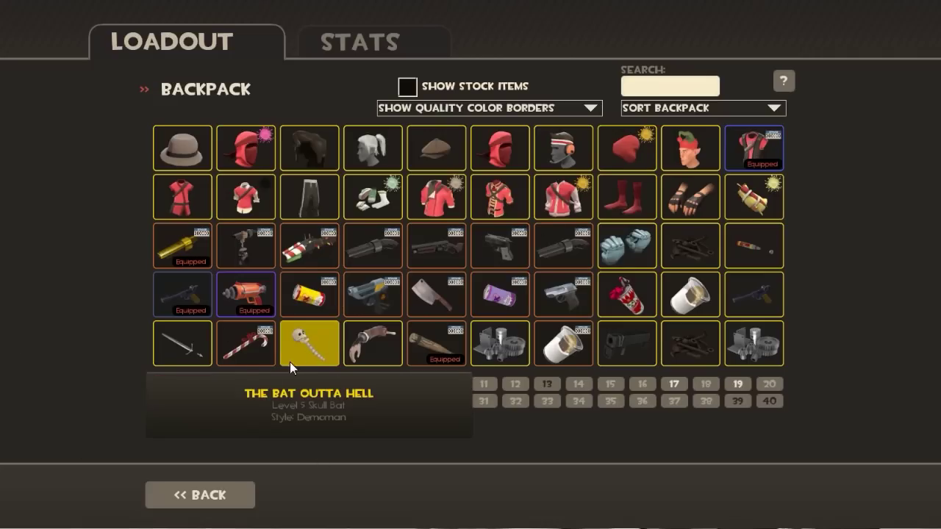
{"action": "left_click", "coordinate": [197, 382]}
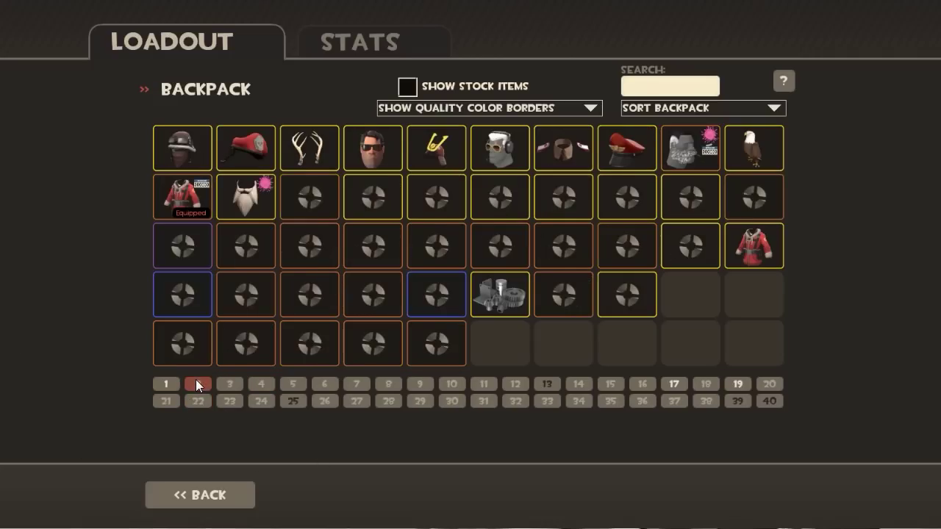
{"action": "left_click", "coordinate": [234, 496]}
{"action": "left_click", "coordinate": [228, 500]}
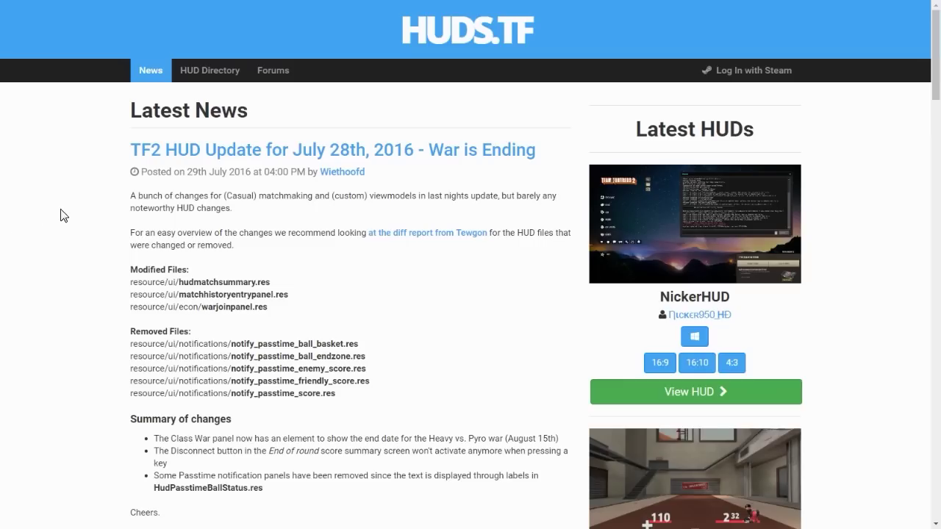
Show the huds.tf HUD Directory, briefly checking Team Fortress 2 before returning
{"action": "left_click", "coordinate": [214, 72]}
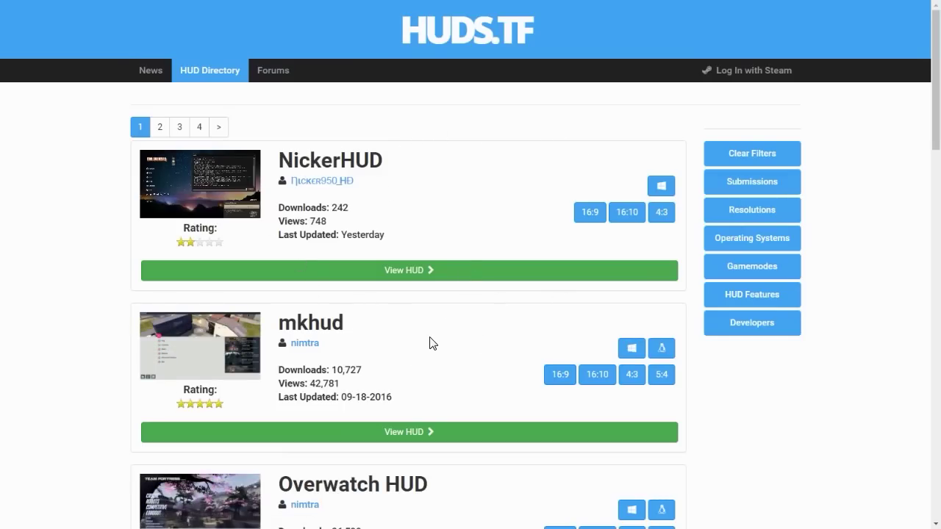
{"action": "key", "text": "alt+Tab"}
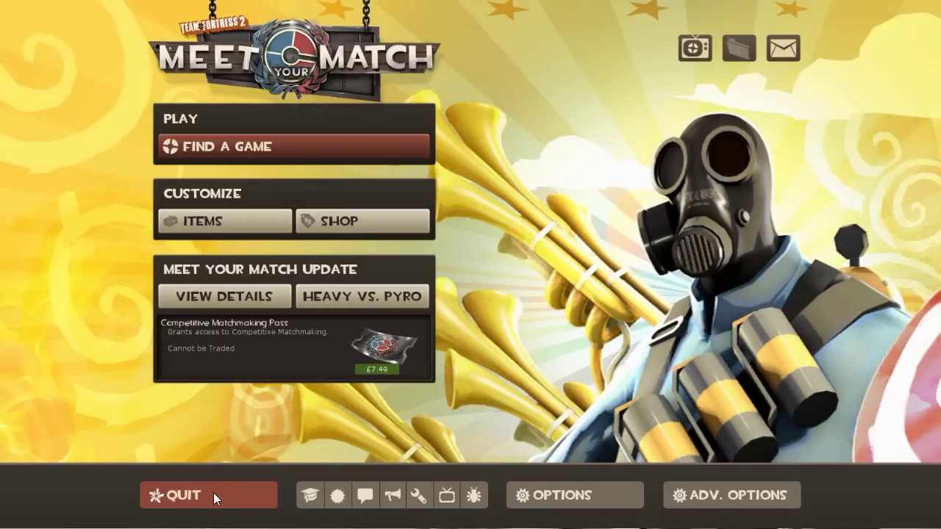
{"action": "key", "text": "alt+Tab"}
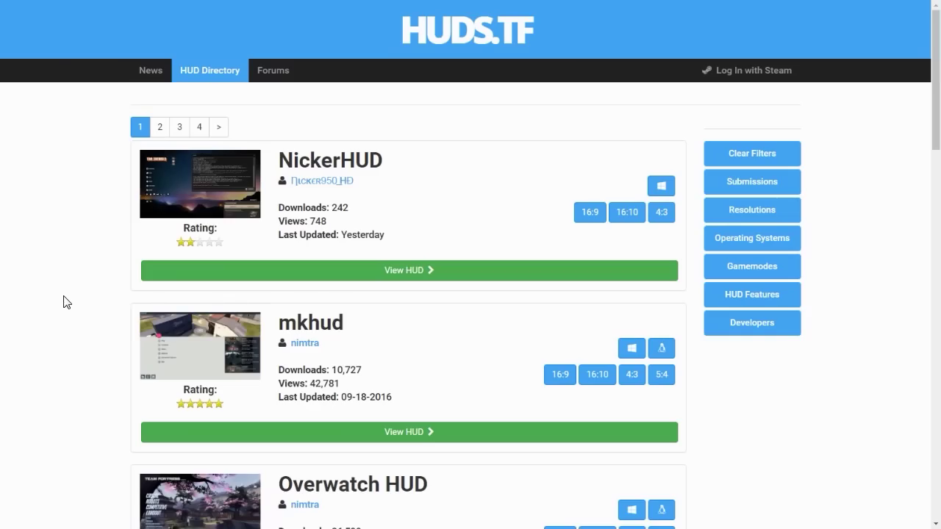
Go to page 3 of the HUD Directory and open the ahud entry
{"action": "scroll", "coordinate": [72, 308], "scroll_direction": "down", "scroll_amount": 1}
{"action": "scroll", "coordinate": [63, 294], "scroll_direction": "up", "scroll_amount": 1}
{"action": "scroll", "coordinate": [410, 201], "scroll_direction": "down", "scroll_amount": 3}
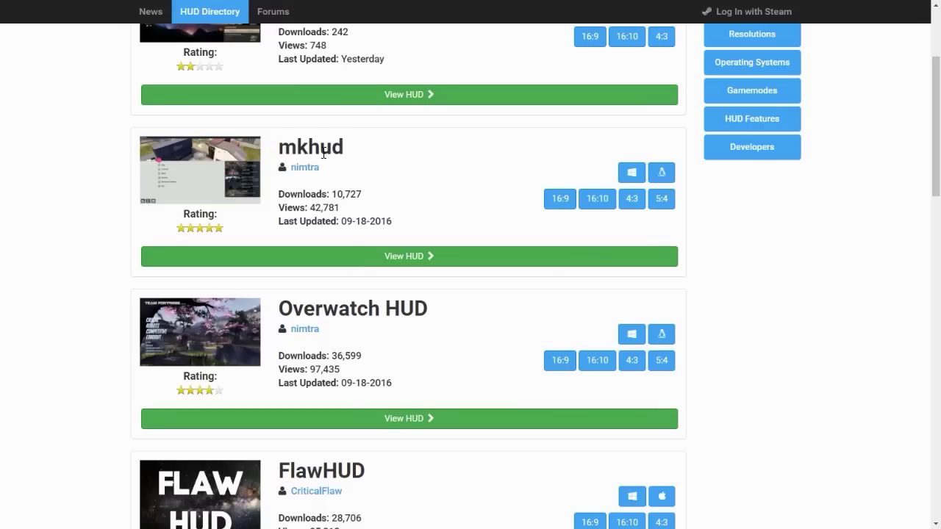
{"action": "scroll", "coordinate": [346, 190], "scroll_direction": "down", "scroll_amount": 12}
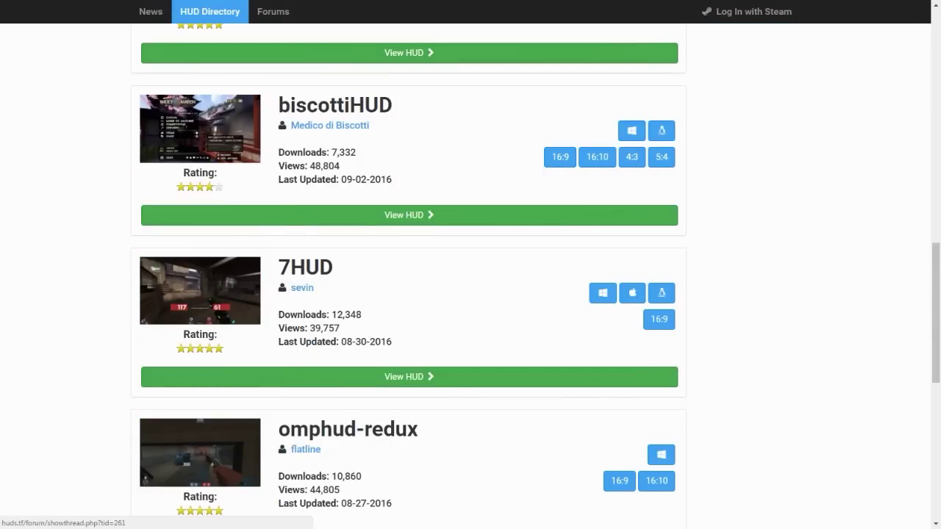
{"action": "scroll", "coordinate": [239, 329], "scroll_direction": "down", "scroll_amount": 3}
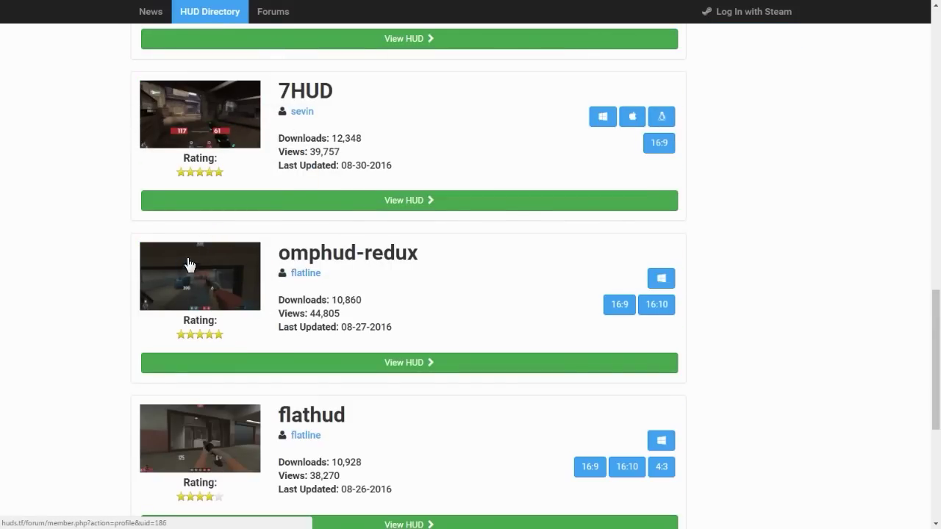
{"action": "scroll", "coordinate": [247, 296], "scroll_direction": "down", "scroll_amount": 4}
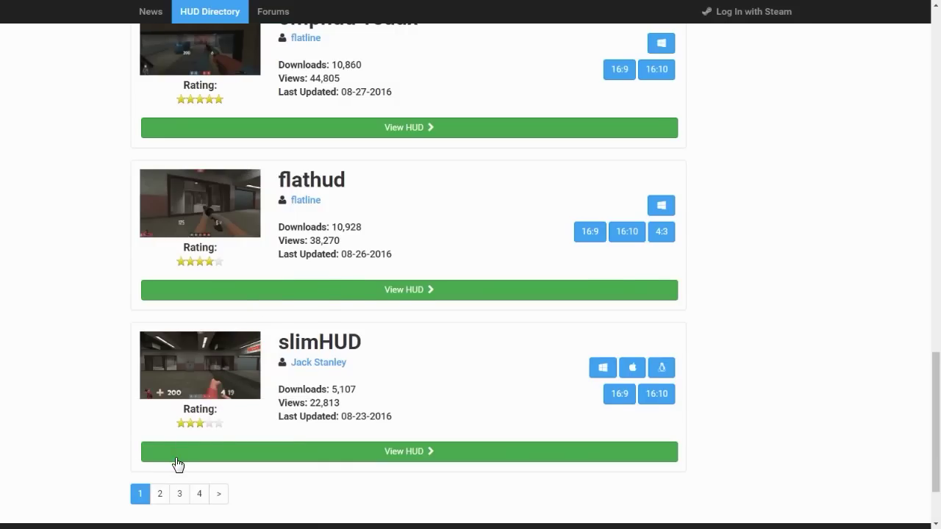
{"action": "left_click", "coordinate": [180, 494]}
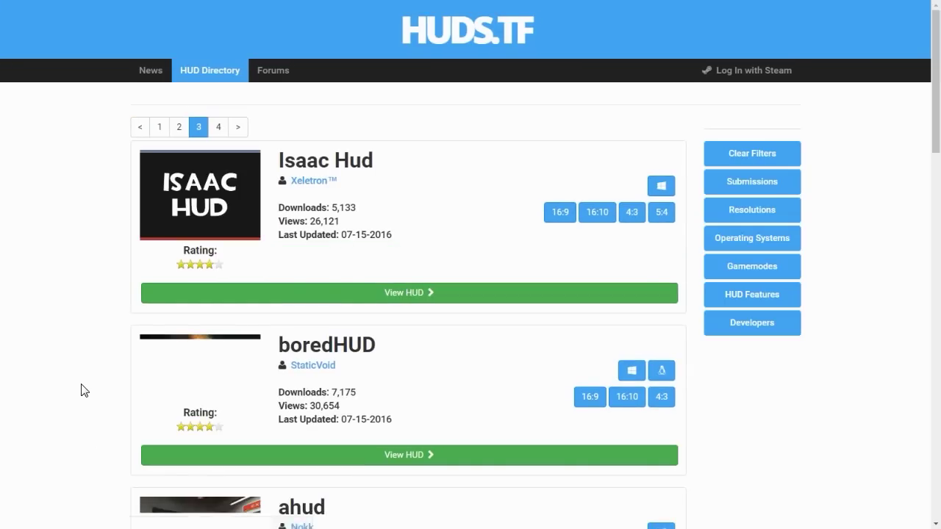
{"action": "scroll", "coordinate": [122, 262], "scroll_direction": "down", "scroll_amount": 4}
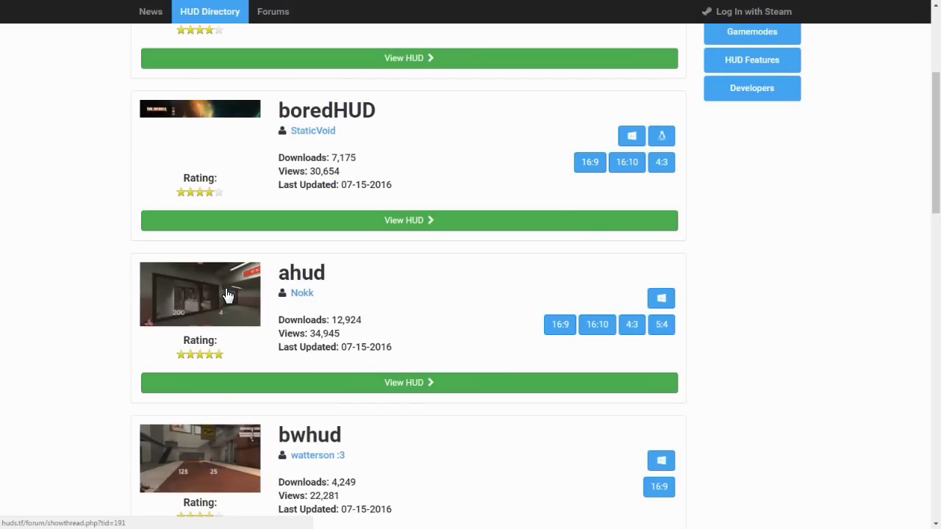
{"action": "left_click", "coordinate": [219, 311]}
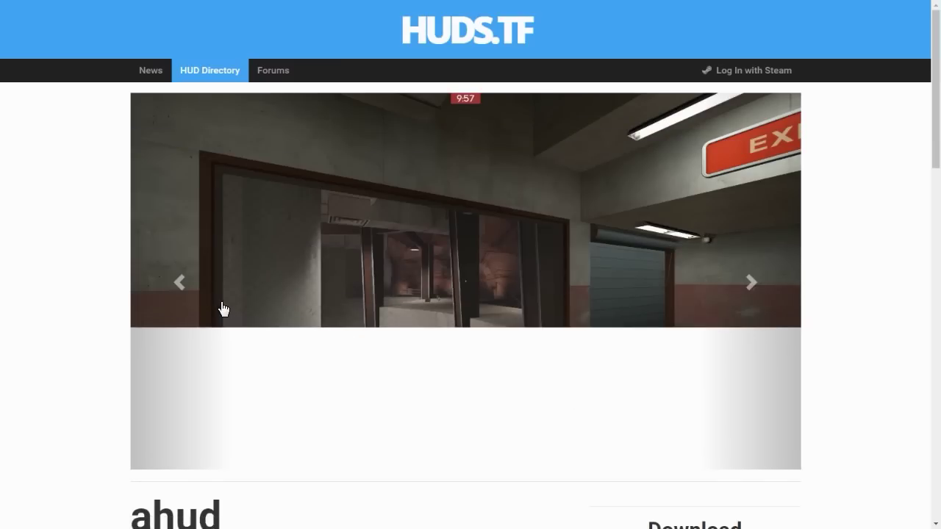
Page through the ahud screenshot gallery to the loadout and in-game HUD shots
{"action": "scroll", "coordinate": [235, 331], "scroll_direction": "up", "scroll_amount": 1}
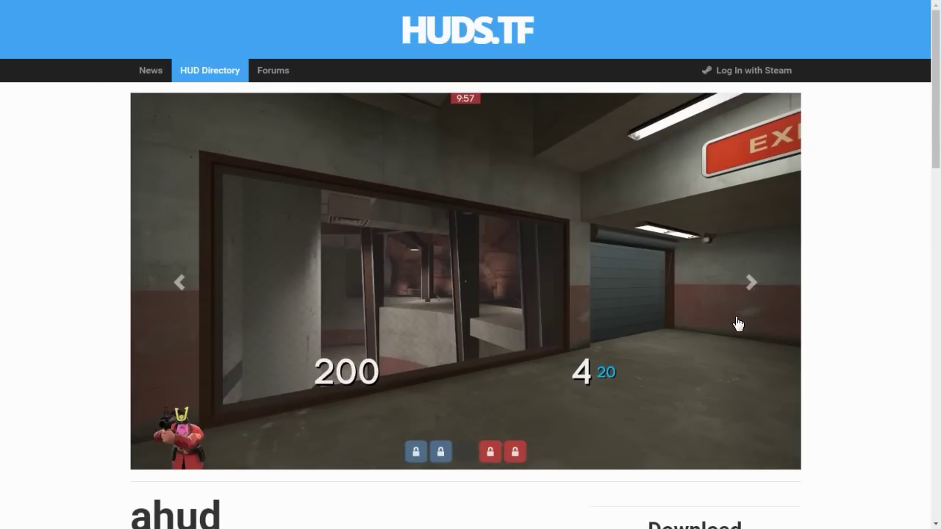
{"action": "left_click", "coordinate": [734, 324]}
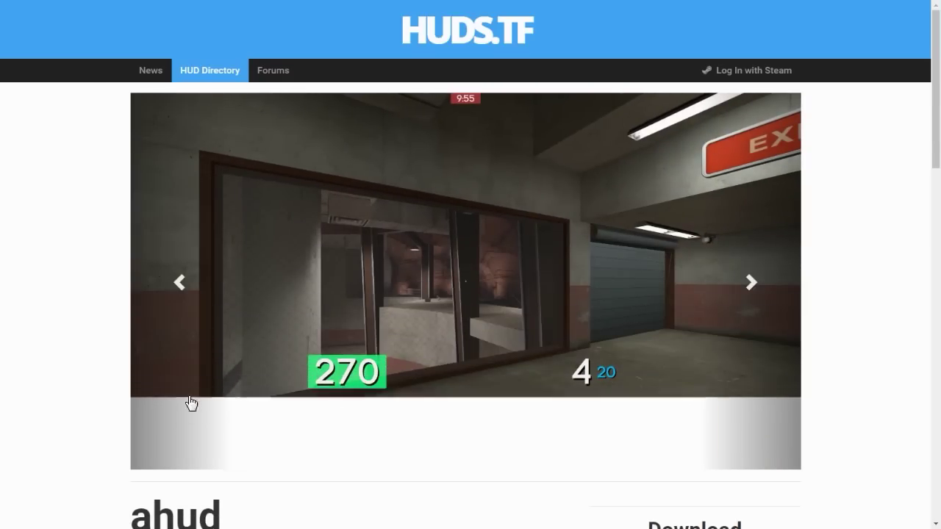
{"action": "scroll", "coordinate": [559, 360], "scroll_direction": "down", "scroll_amount": 2}
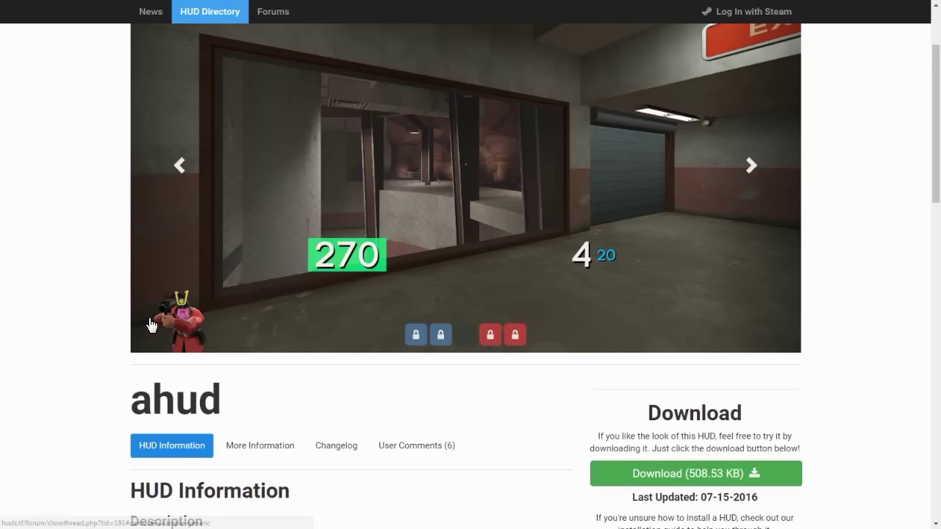
{"action": "left_click", "coordinate": [728, 177]}
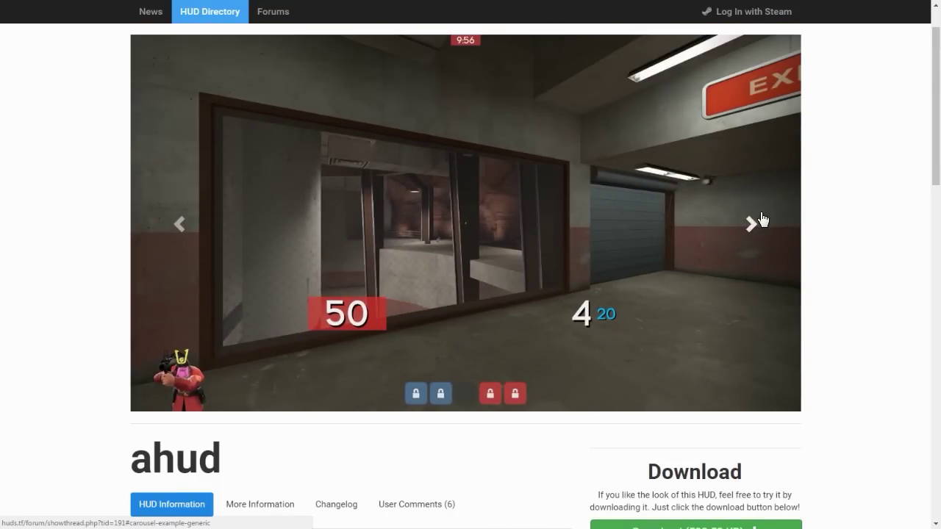
{"action": "left_click", "coordinate": [761, 220]}
{"action": "left_click", "coordinate": [762, 218]}
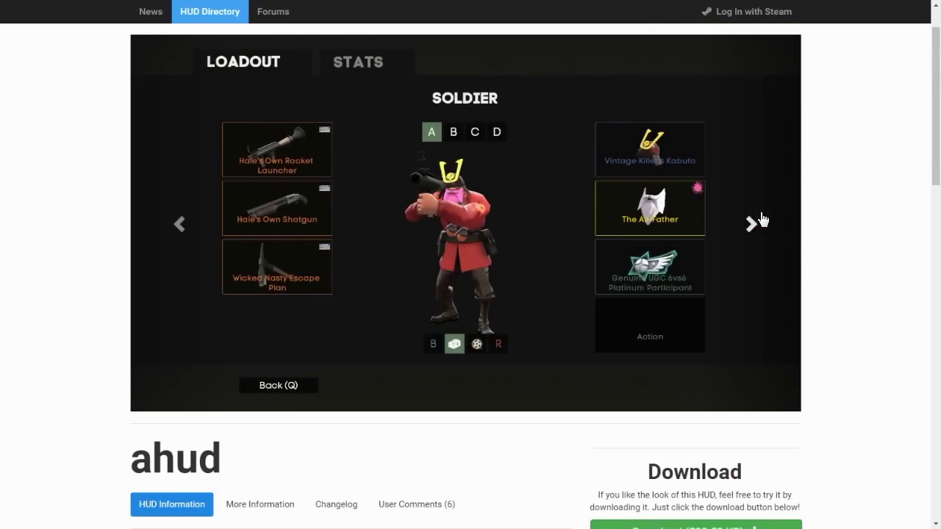
{"action": "left_click", "coordinate": [762, 218]}
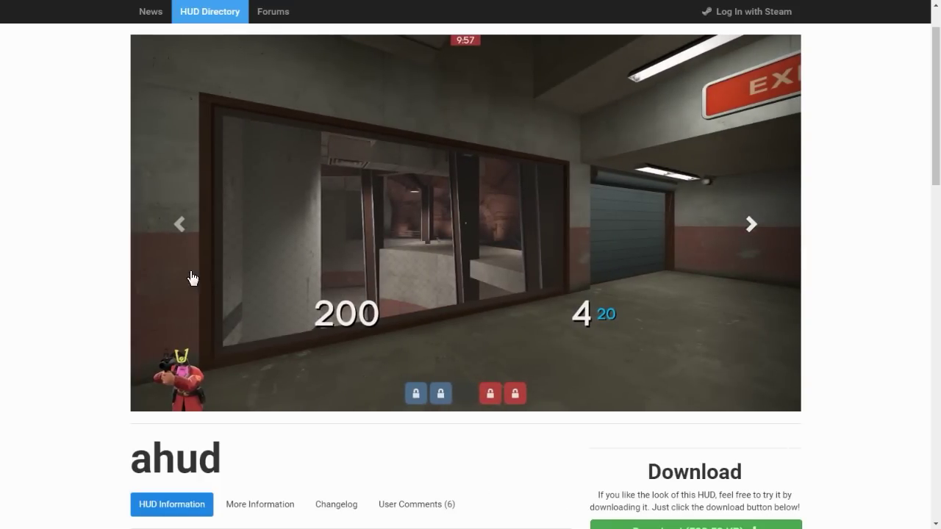
Read ahud's information and features, then start downloading the 508.53 KB ahud-master.zip
{"action": "double_click", "coordinate": [170, 450]}
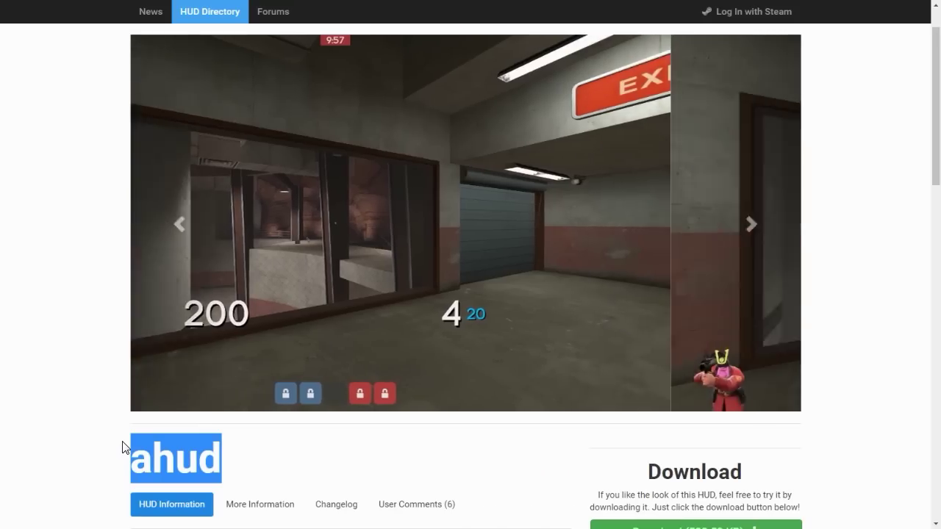
{"action": "scroll", "coordinate": [560, 214], "scroll_direction": "down", "scroll_amount": 3}
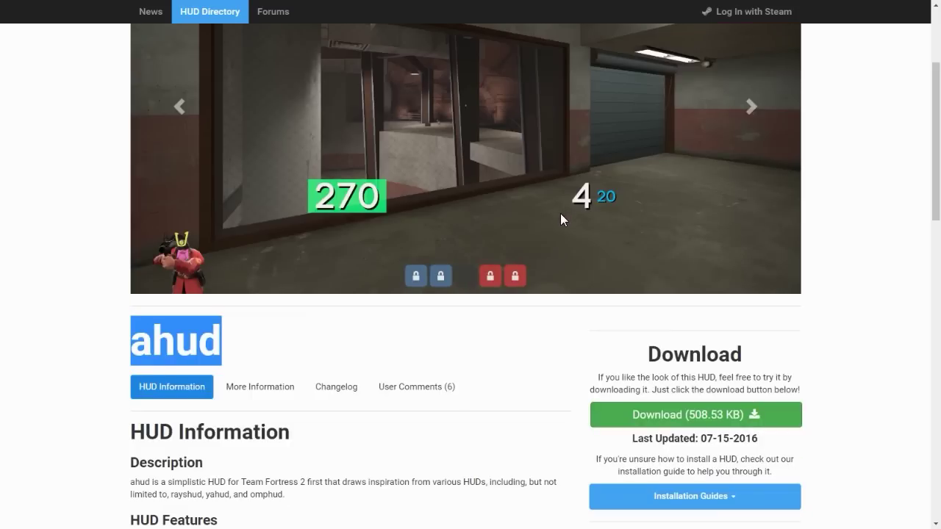
{"action": "left_click_drag", "start_coordinate": [122, 376], "coordinate": [372, 352]}
{"action": "left_click", "coordinate": [372, 351]}
{"action": "scroll", "coordinate": [372, 351], "scroll_direction": "down", "scroll_amount": 1}
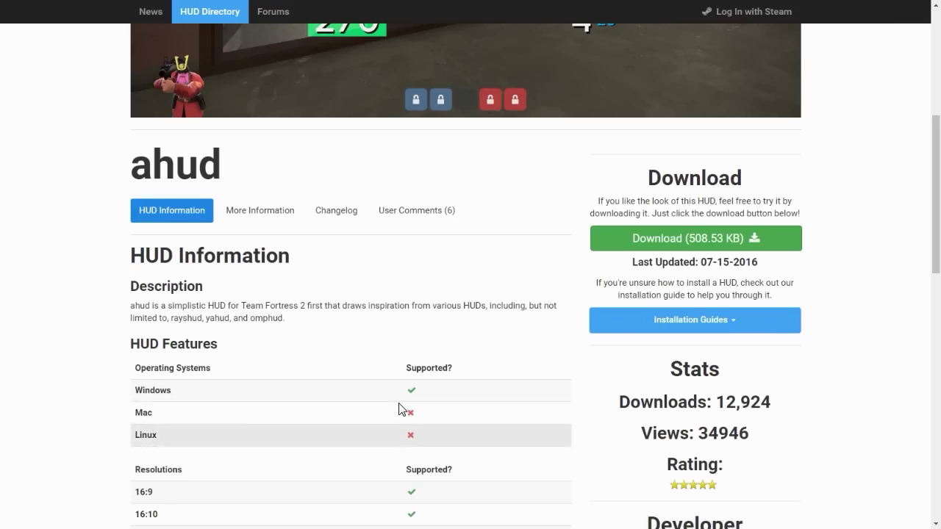
{"action": "scroll", "coordinate": [370, 428], "scroll_direction": "down", "scroll_amount": 2}
{"action": "scroll", "coordinate": [360, 425], "scroll_direction": "up", "scroll_amount": 4}
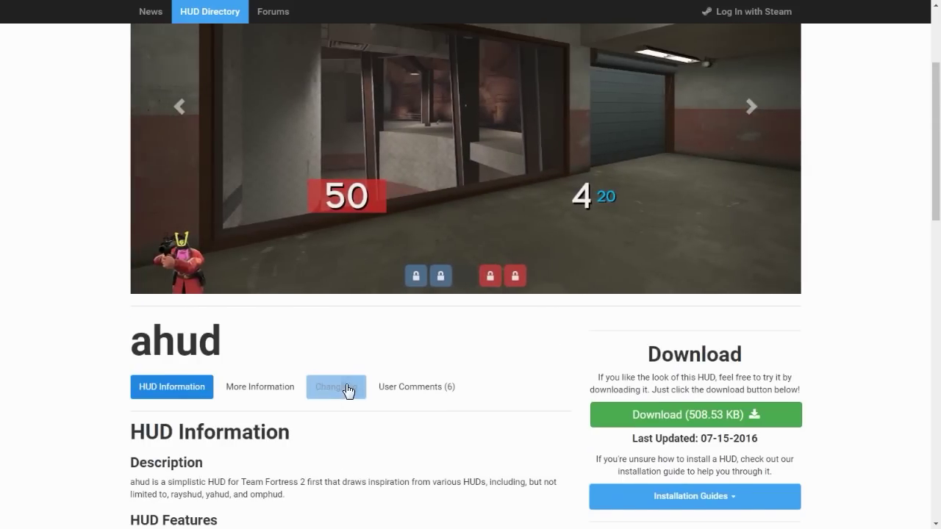
{"action": "left_click", "coordinate": [650, 417]}
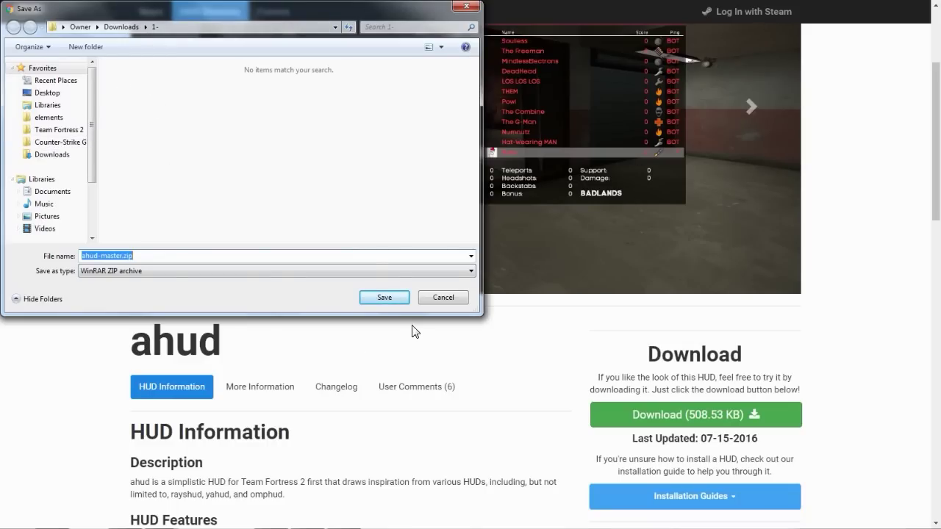
Save ahud-master.zip, open it in WinRAR, and browse Explorer to the Team Fortress 2 folder
{"action": "left_click", "coordinate": [383, 296]}
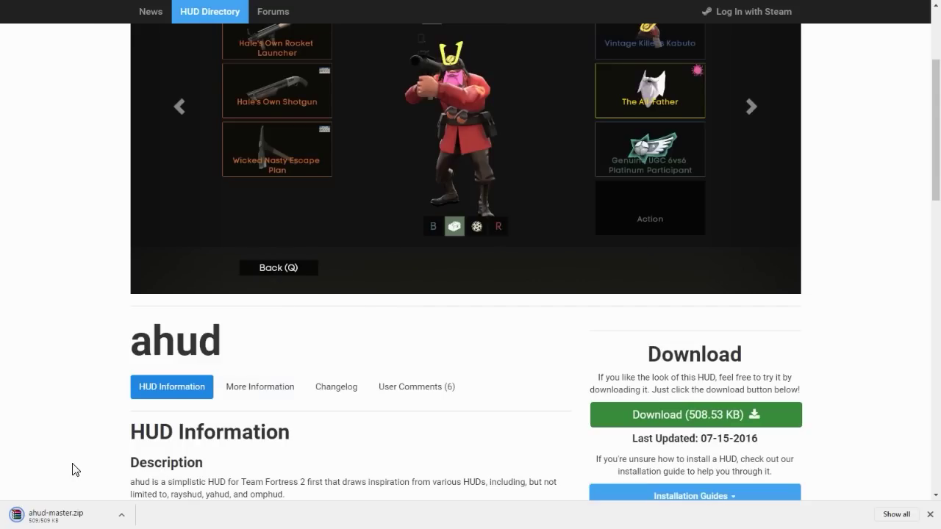
{"action": "left_click", "coordinate": [59, 519]}
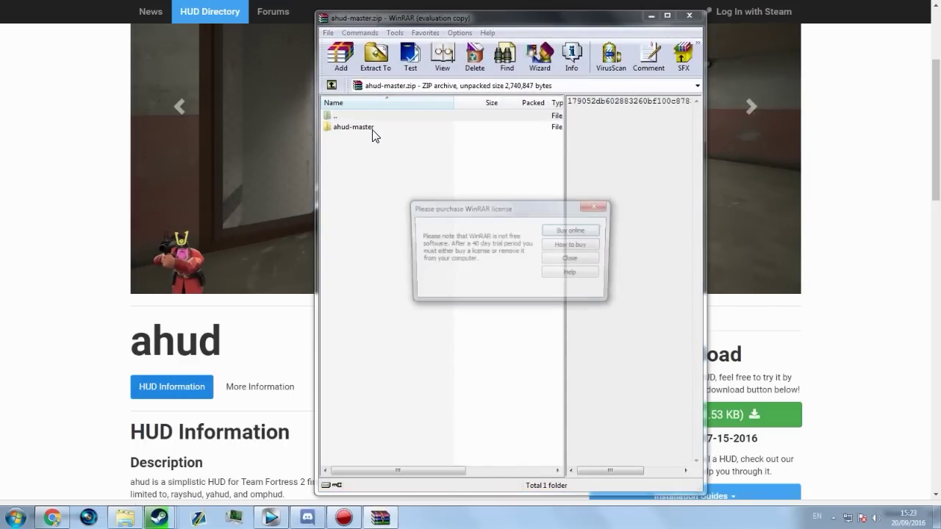
{"action": "left_click", "coordinate": [593, 258]}
{"action": "left_click", "coordinate": [126, 519]}
{"action": "left_click", "coordinate": [60, 129]}
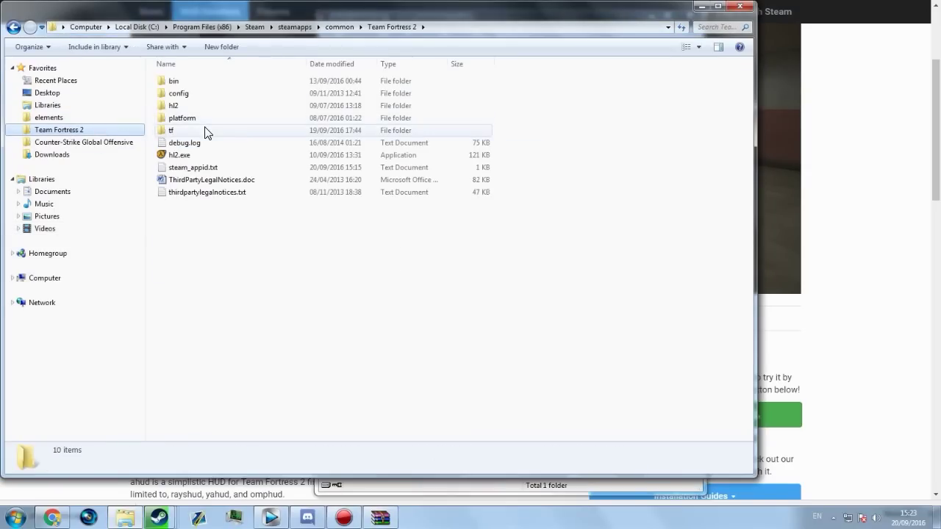
Place WinRAR and Explorer side by side and extract ahud-master into tf\custom
{"action": "left_click_drag", "start_coordinate": [329, 8], "coordinate": [763, 41]}
{"action": "left_click_drag", "start_coordinate": [368, 17], "coordinate": [135, 32]}
{"action": "left_click_drag", "start_coordinate": [621, 44], "coordinate": [484, 36]}
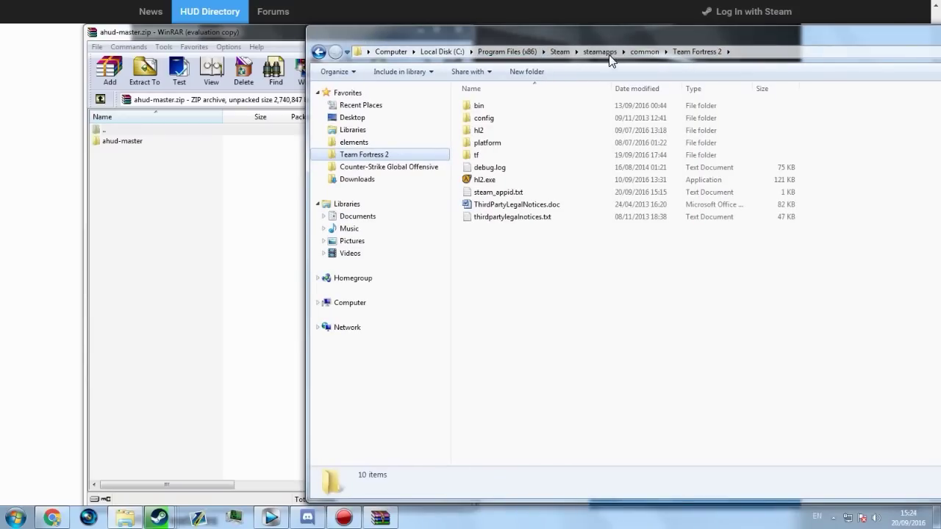
{"action": "double_click", "coordinate": [521, 155]}
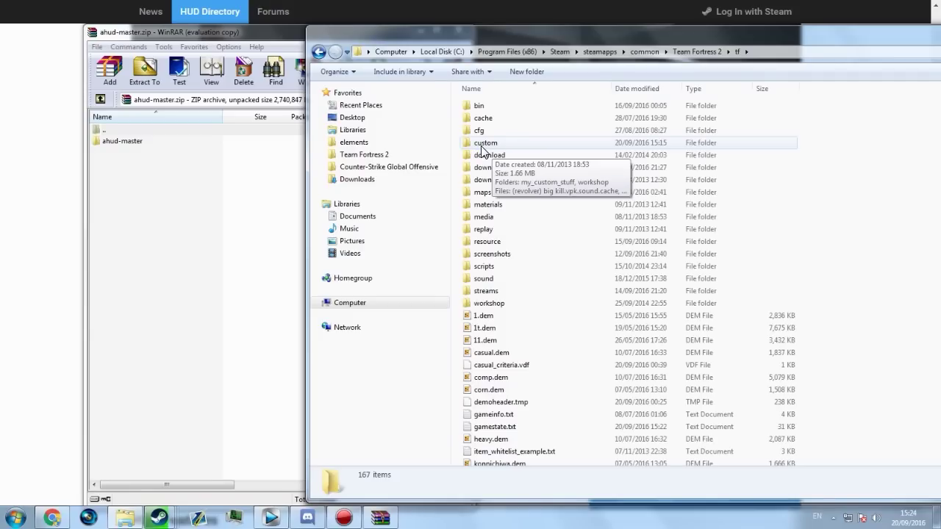
{"action": "double_click", "coordinate": [482, 146]}
{"action": "left_click_drag", "start_coordinate": [133, 141], "coordinate": [163, 142]}
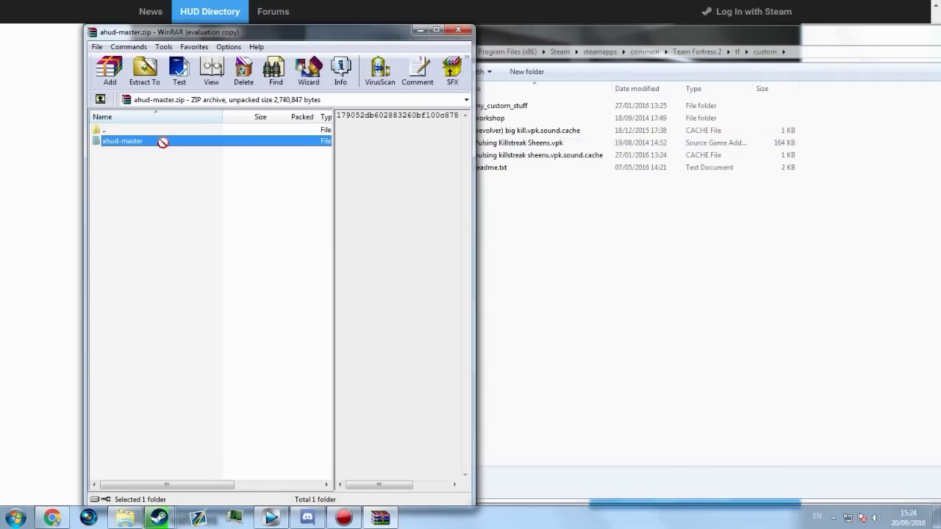
{"action": "left_click_drag", "start_coordinate": [666, 239], "coordinate": [667, 240]}
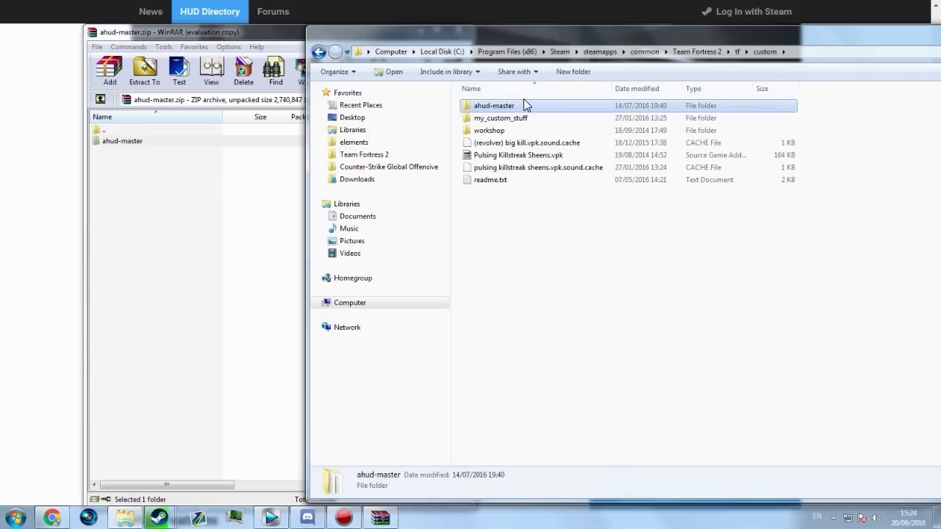
{"action": "left_click_drag", "start_coordinate": [540, 284], "coordinate": [522, 243]}
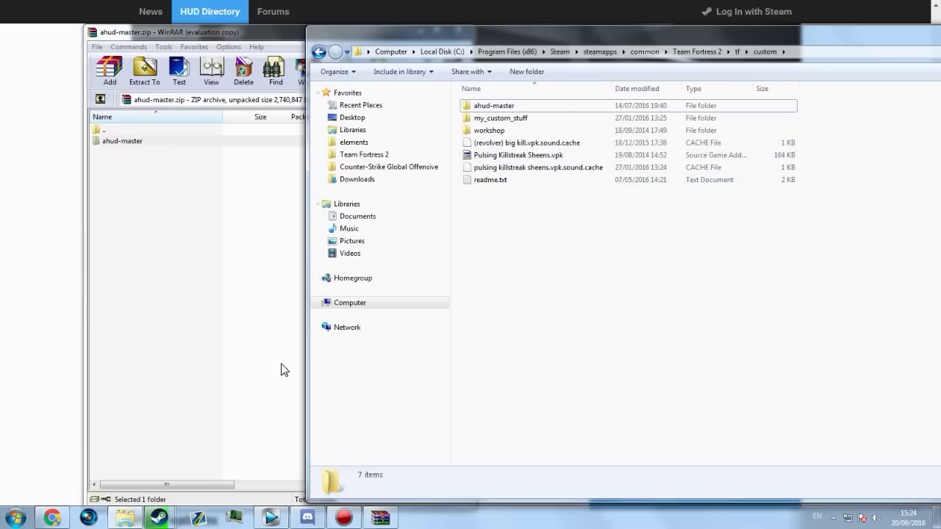
Launch Team Fortress 2 from the Steam library
{"action": "left_click", "coordinate": [168, 511]}
{"action": "left_click", "coordinate": [72, 434]}
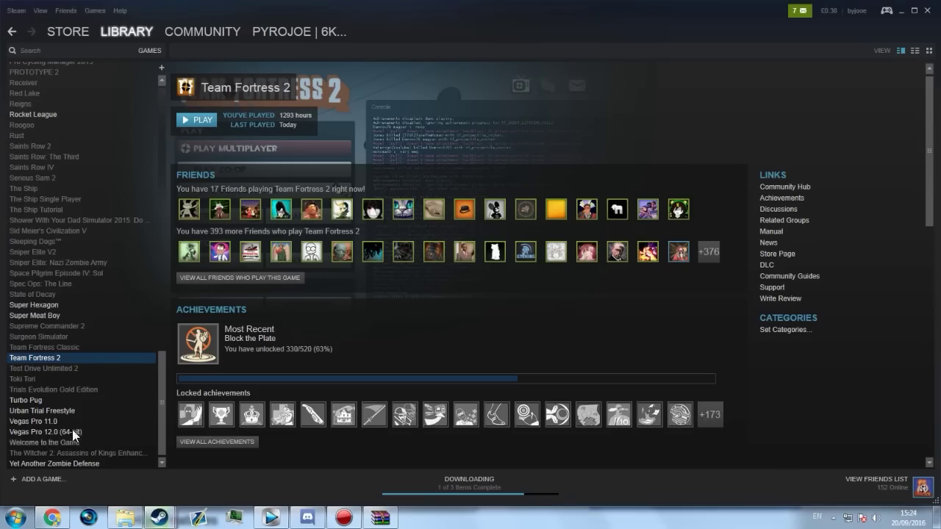
{"action": "left_click", "coordinate": [200, 119]}
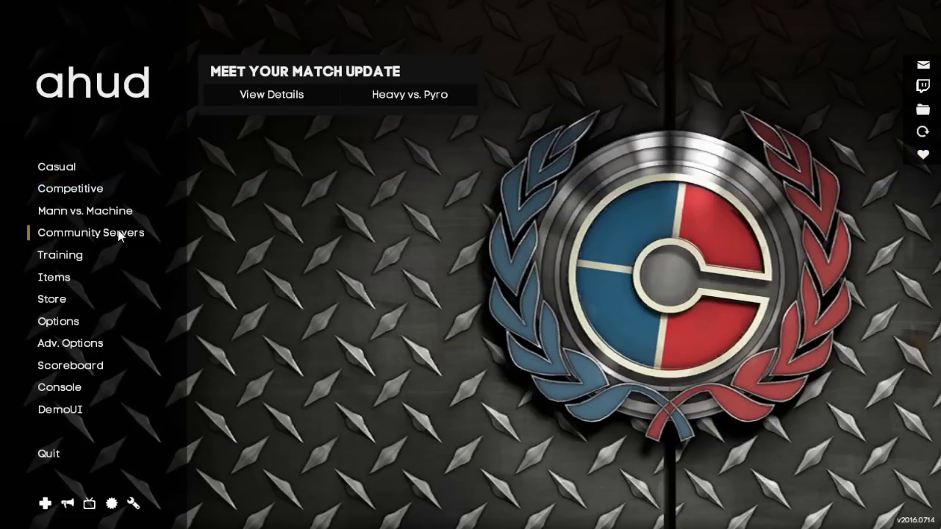
Open Items and the backpack, page forward with D, then back out to class selection
{"action": "left_click", "coordinate": [73, 277]}
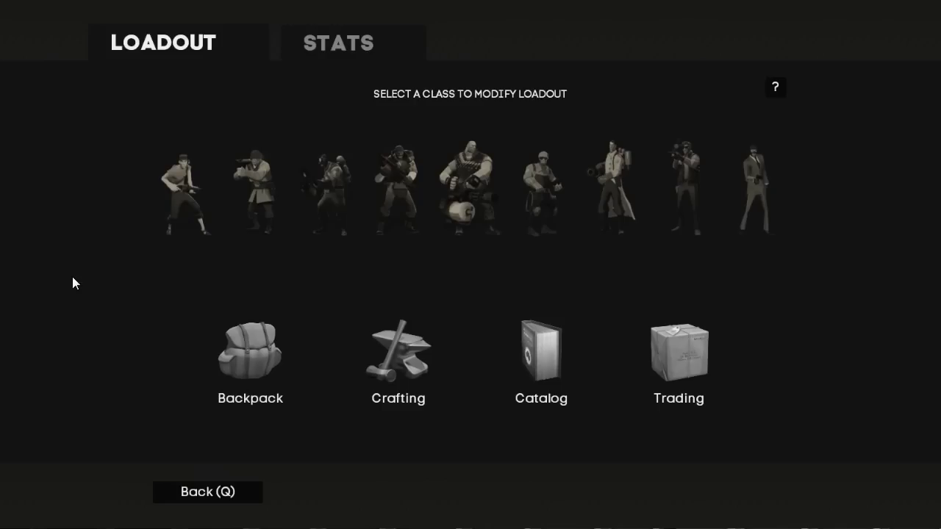
{"action": "left_click", "coordinate": [243, 344]}
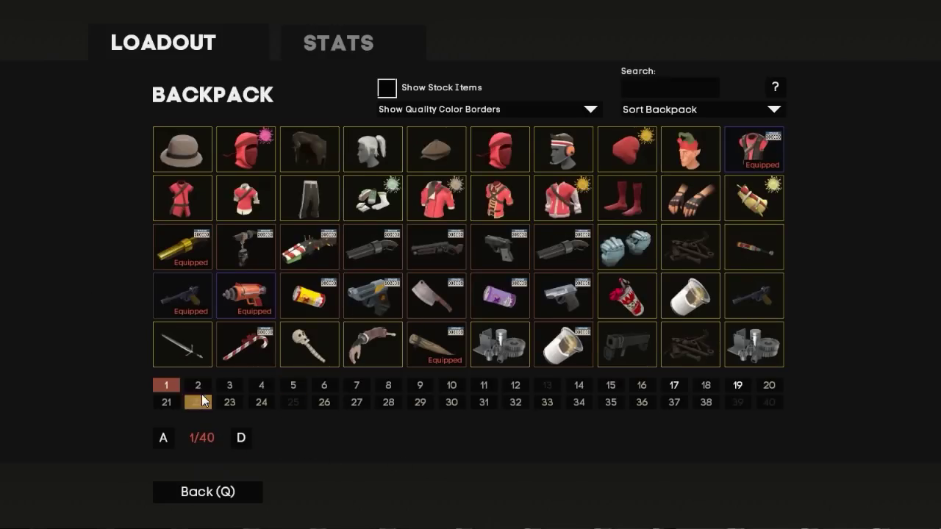
{"action": "key", "text": "d"}
{"action": "key", "text": "d"}
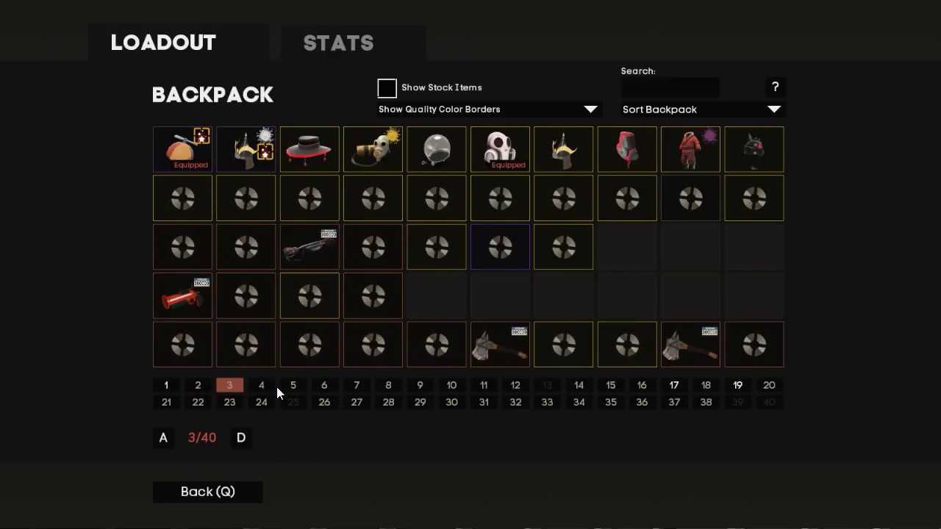
{"action": "left_click", "coordinate": [218, 501]}
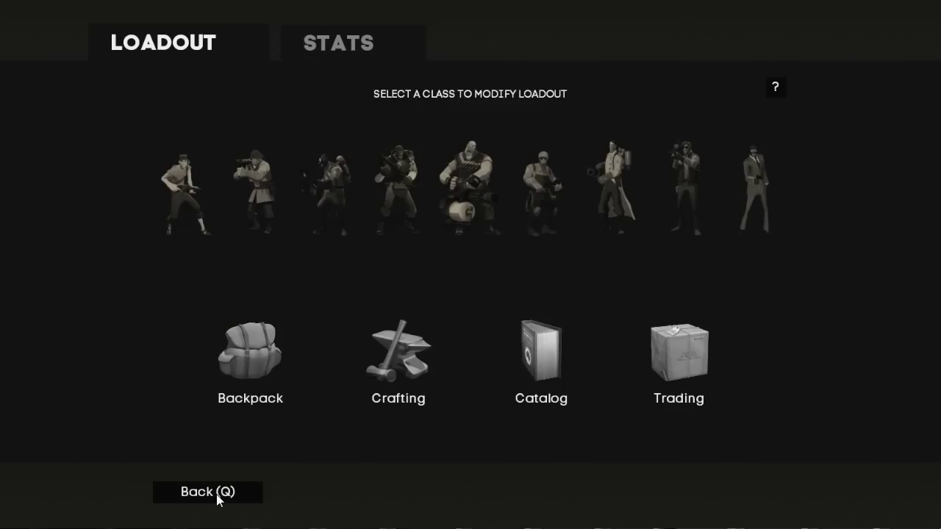
{"action": "left_click", "coordinate": [244, 210]}
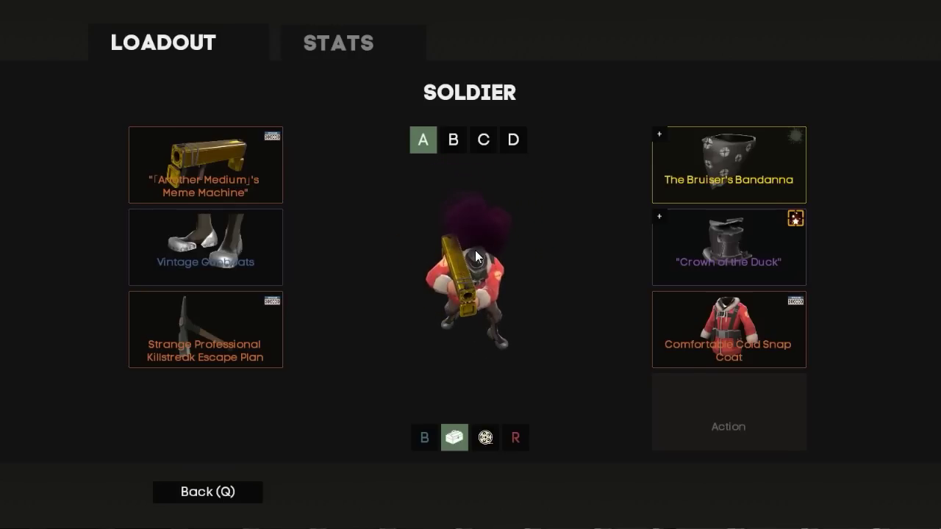
{"action": "left_click", "coordinate": [160, 488]}
{"action": "left_click", "coordinate": [228, 359]}
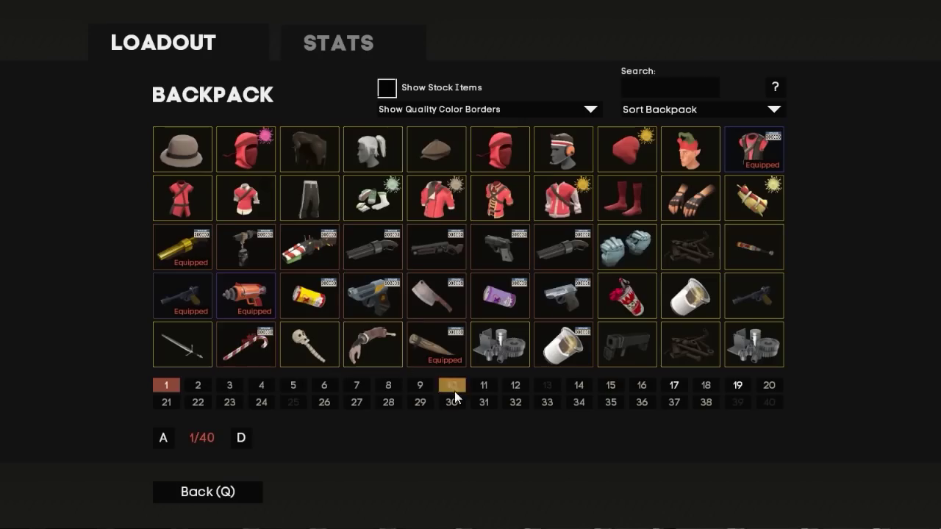
{"action": "left_click", "coordinate": [218, 485]}
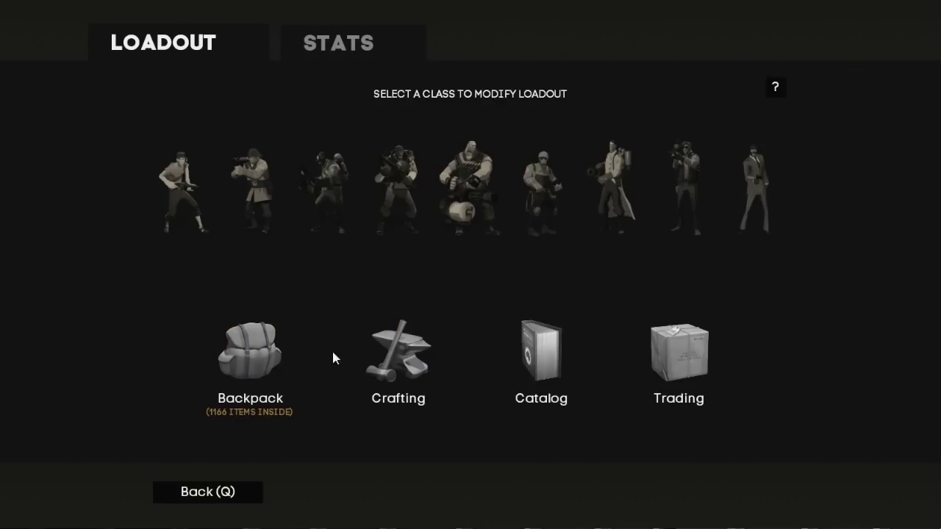